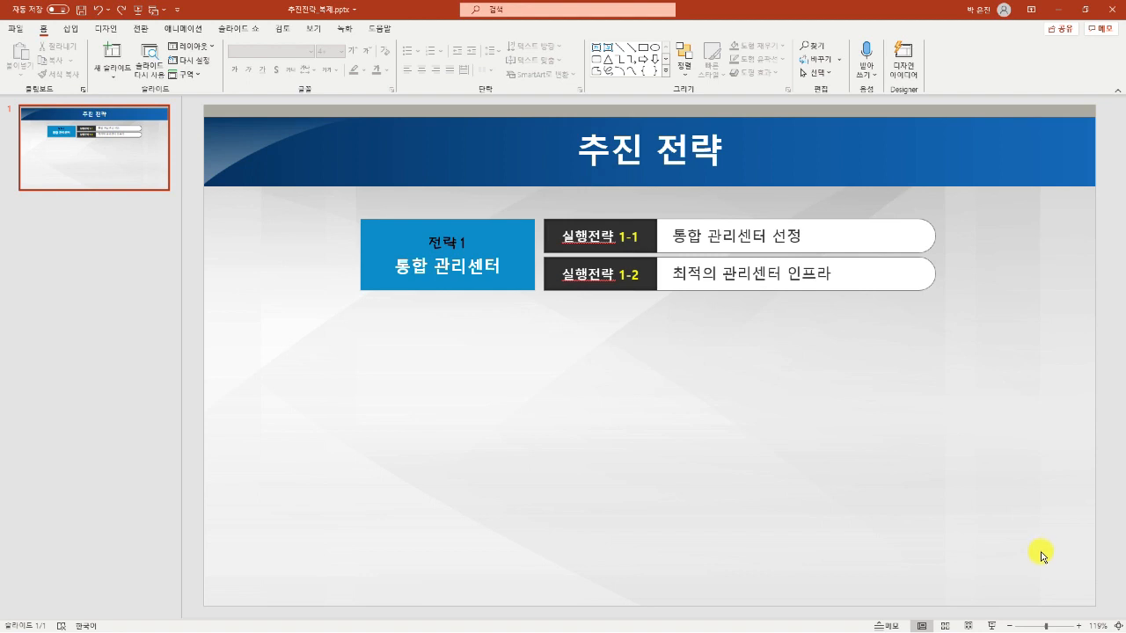
# Step: Copy the strategy group straight down repeatedly to fill the slide with four evenly spaced rows
pyautogui.click(888, 272)
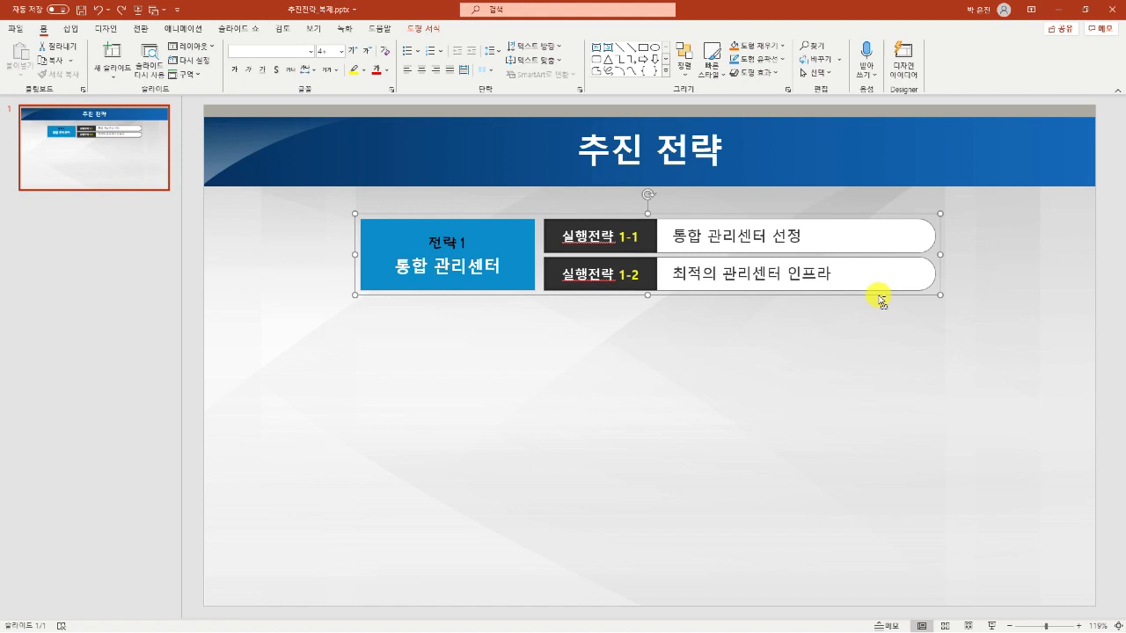
pyautogui.moveTo(881, 275); pyautogui.dragTo(885, 361)
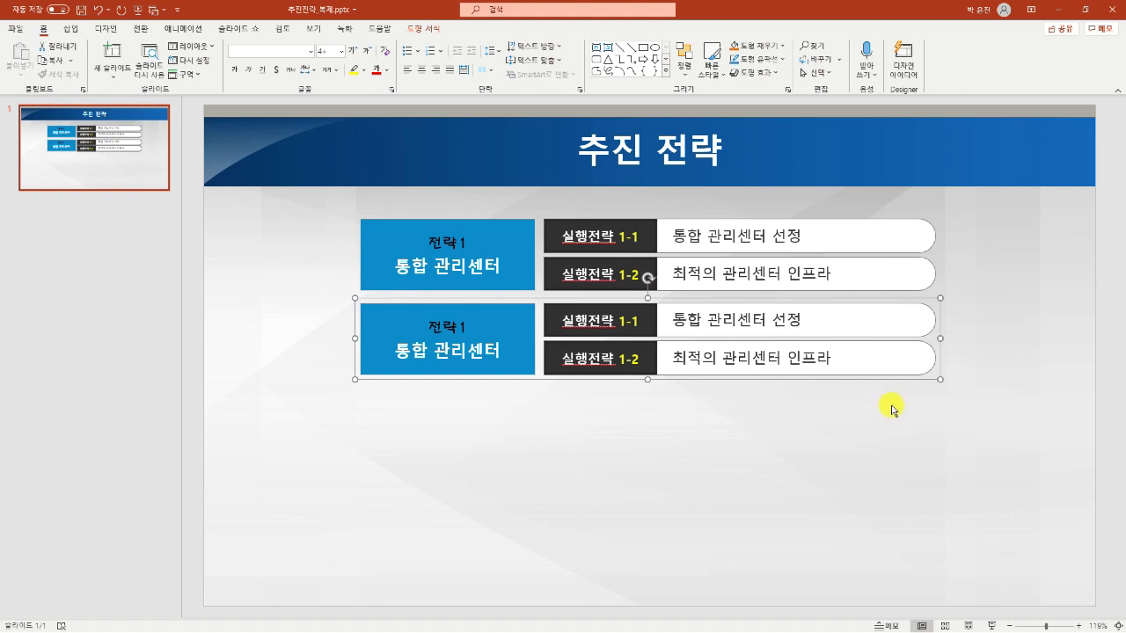
pyautogui.moveTo(890, 359); pyautogui.dragTo(906, 506)
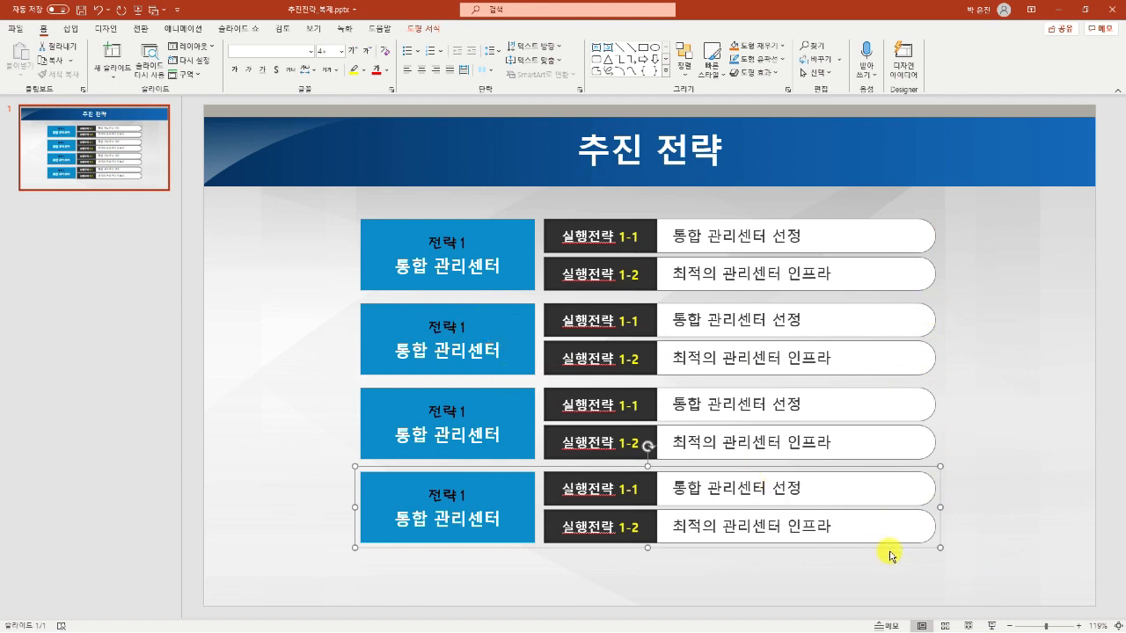
# Step: Undo the repeated copies and delete the remaining one, keeping only the original strategy group
pyautogui.hotkey('ctrl', 'z')
pyautogui.hotkey('ctrl', 'z')
pyautogui.press('Delete')
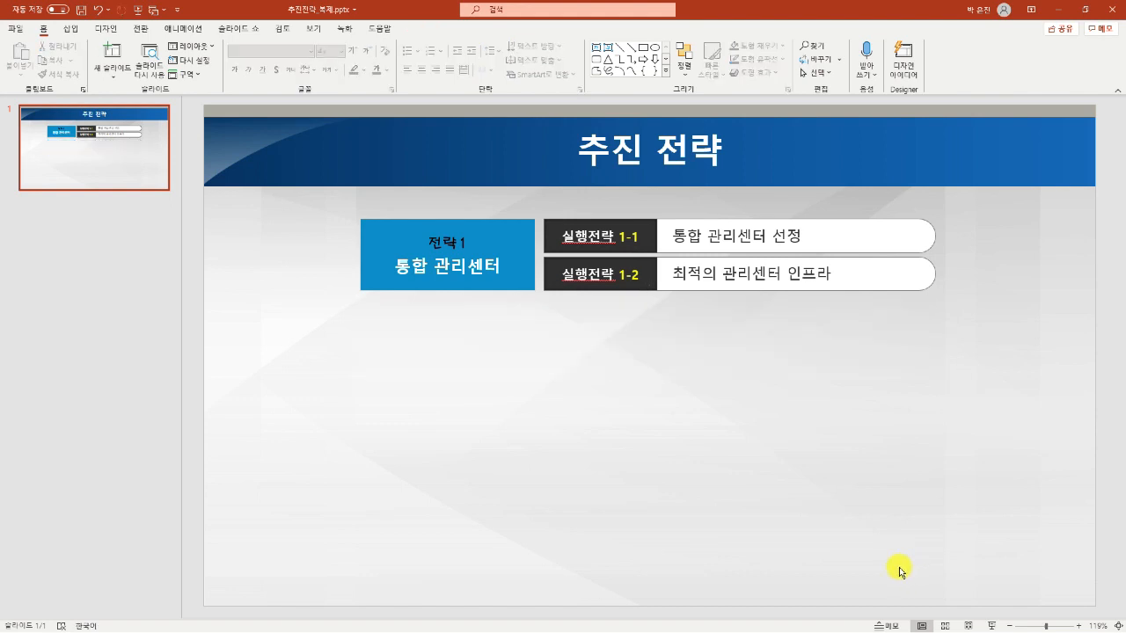
# Step: Duplicate the strategy group and place the copy a small gap below the original, aligned with its left and right edges
pyautogui.click(886, 271)
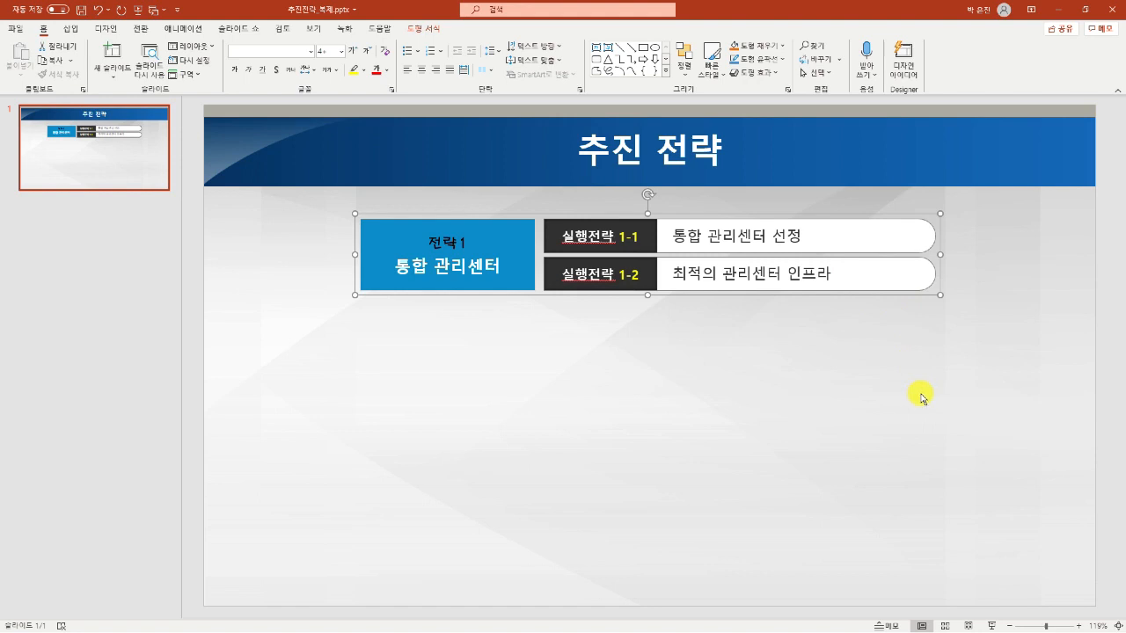
pyautogui.hotkey('ctrl', 'd')
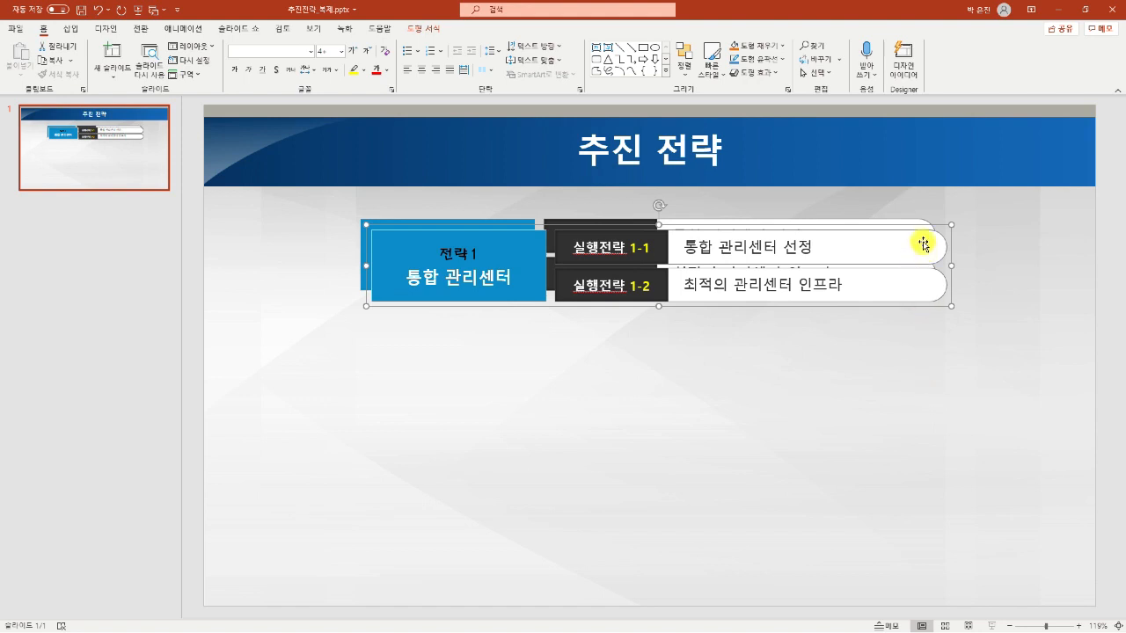
pyautogui.moveTo(924, 246); pyautogui.dragTo(911, 310)
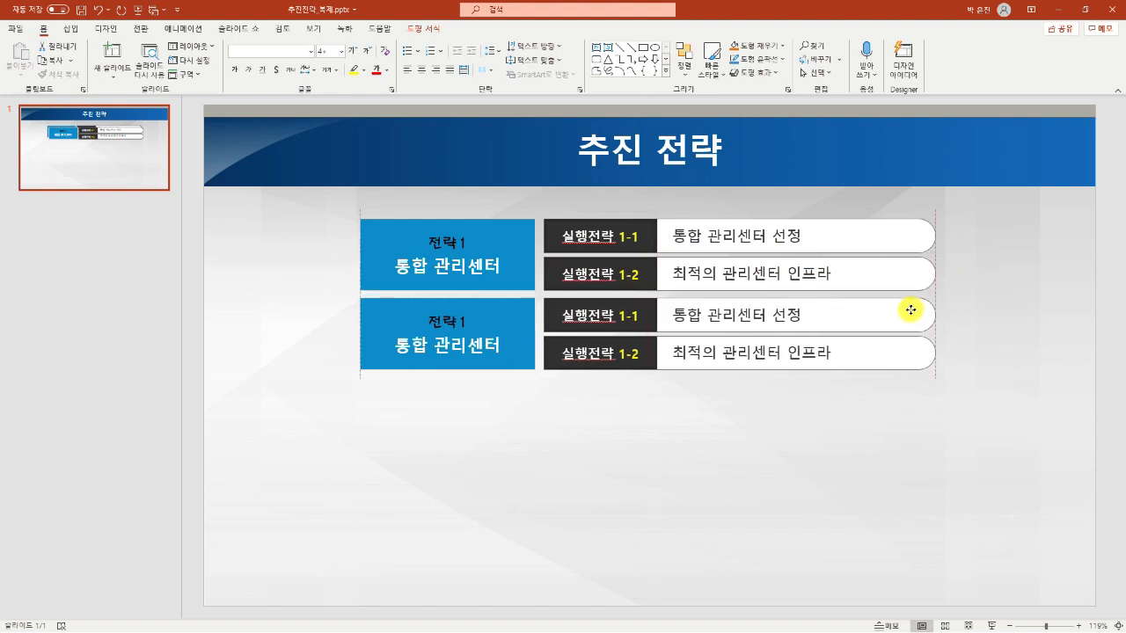
pyautogui.moveTo(911, 310); pyautogui.dragTo(911, 313)
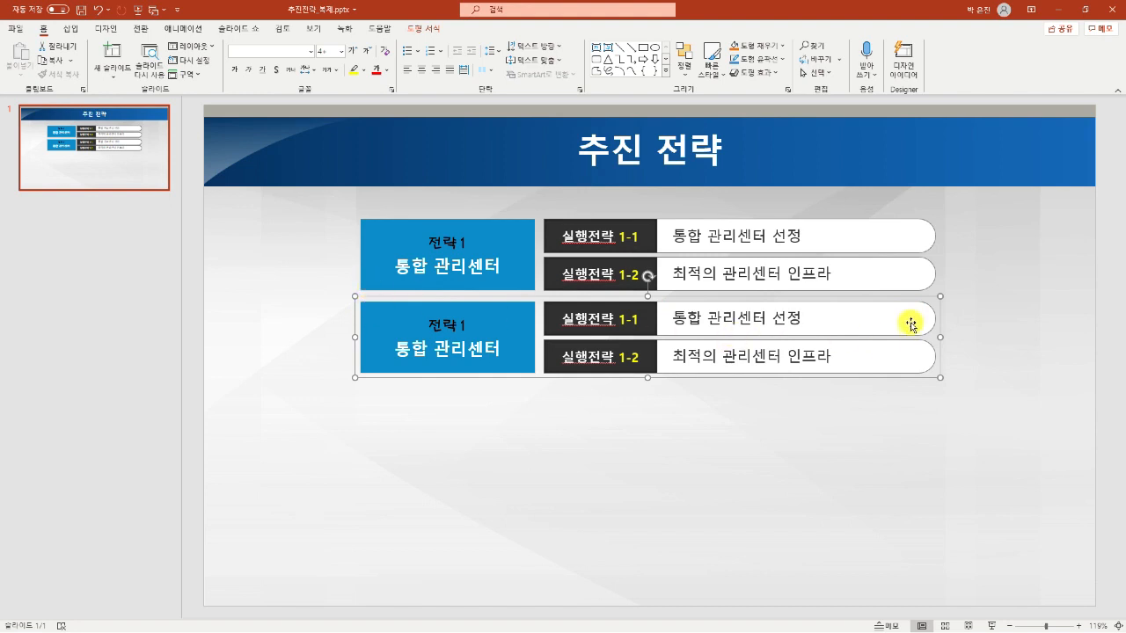
pyautogui.moveTo(912, 319); pyautogui.dragTo(909, 323)
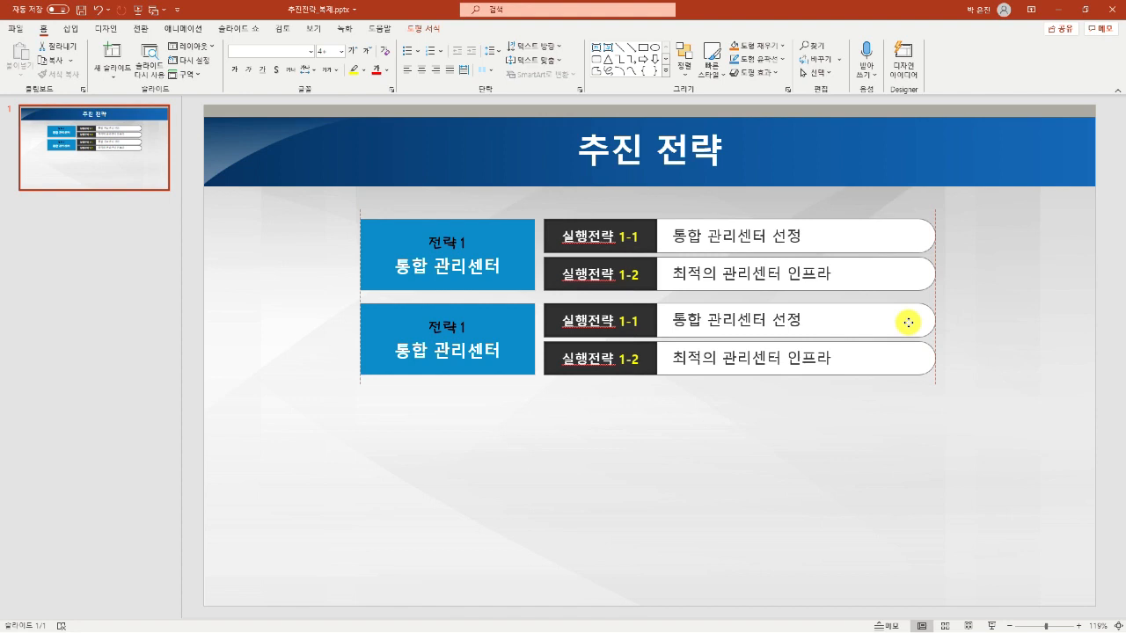
# Step: Repeat the duplication of the second strategy group twice to make four evenly spaced rows
pyautogui.click(908, 321)
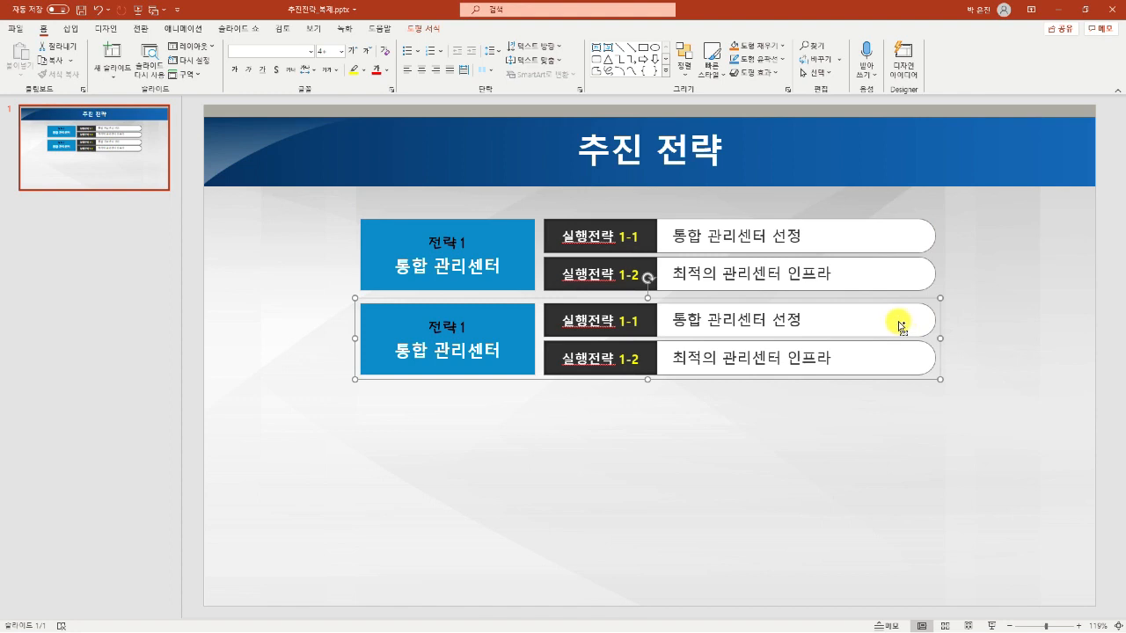
pyautogui.hotkey('ctrl', 'd')
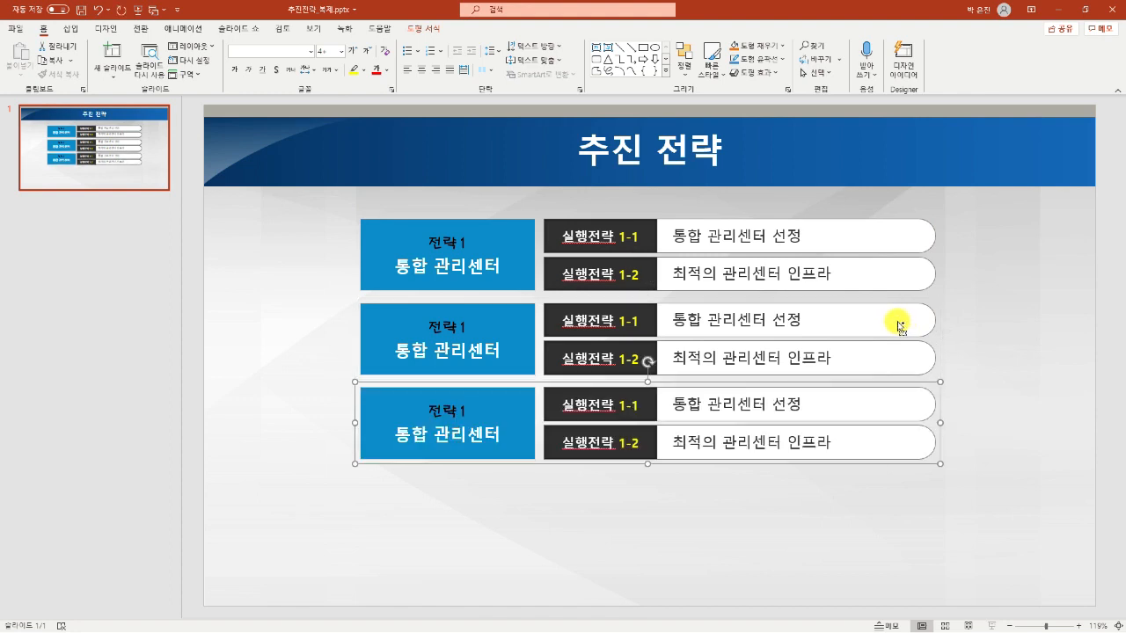
pyautogui.hotkey('ctrl', 'd')
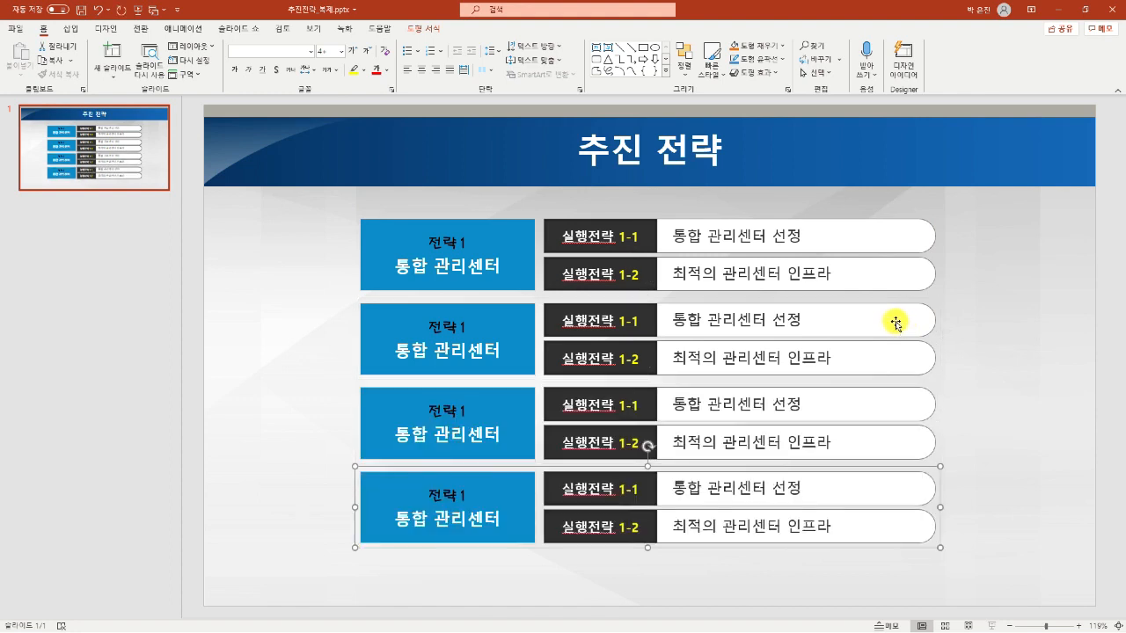
# Step: Delete the three strategy groups beneath the first one
pyautogui.click(1011, 506)
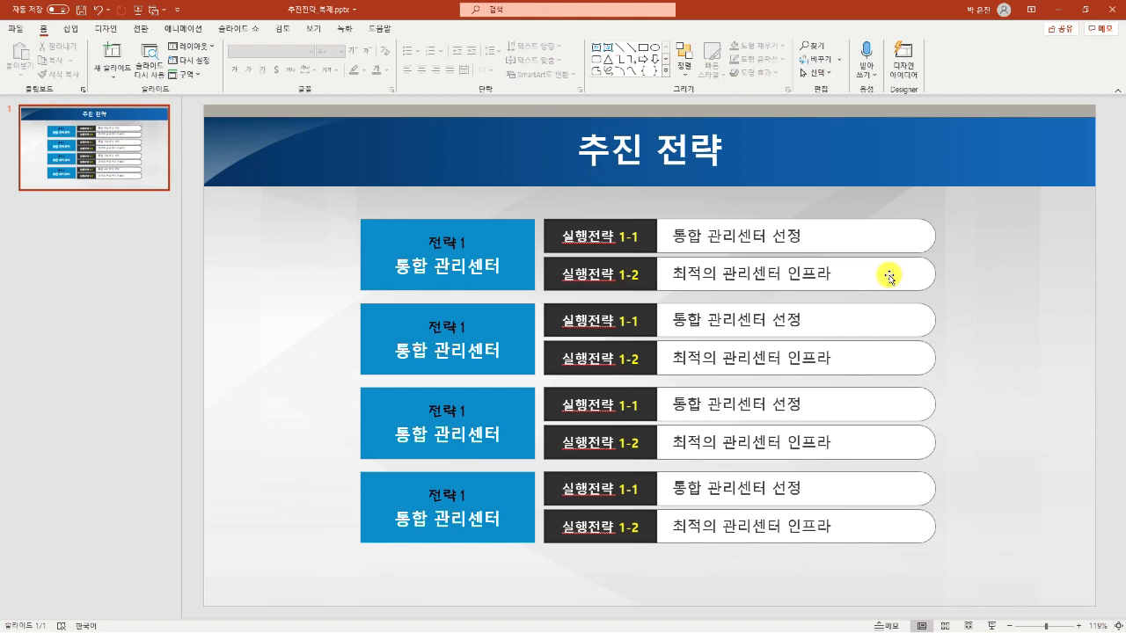
pyautogui.moveTo(980, 565); pyautogui.dragTo(322, 291)
pyautogui.press('Delete')
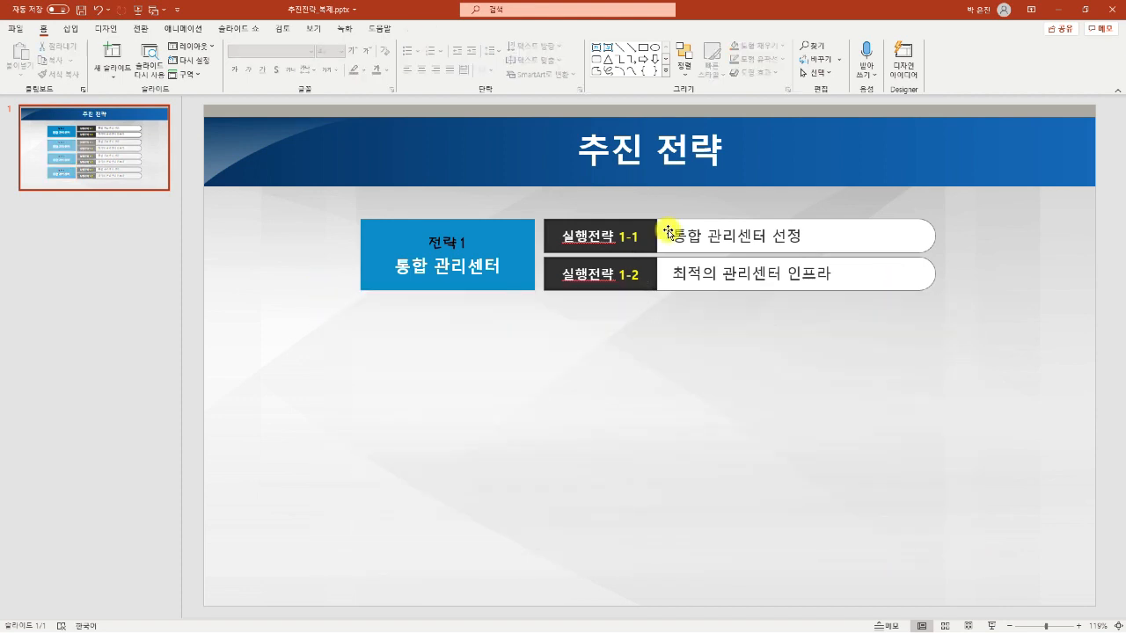
# Step: Copy the original strategy group straight down to just below itself and deselect the copy
pyautogui.click(898, 242)
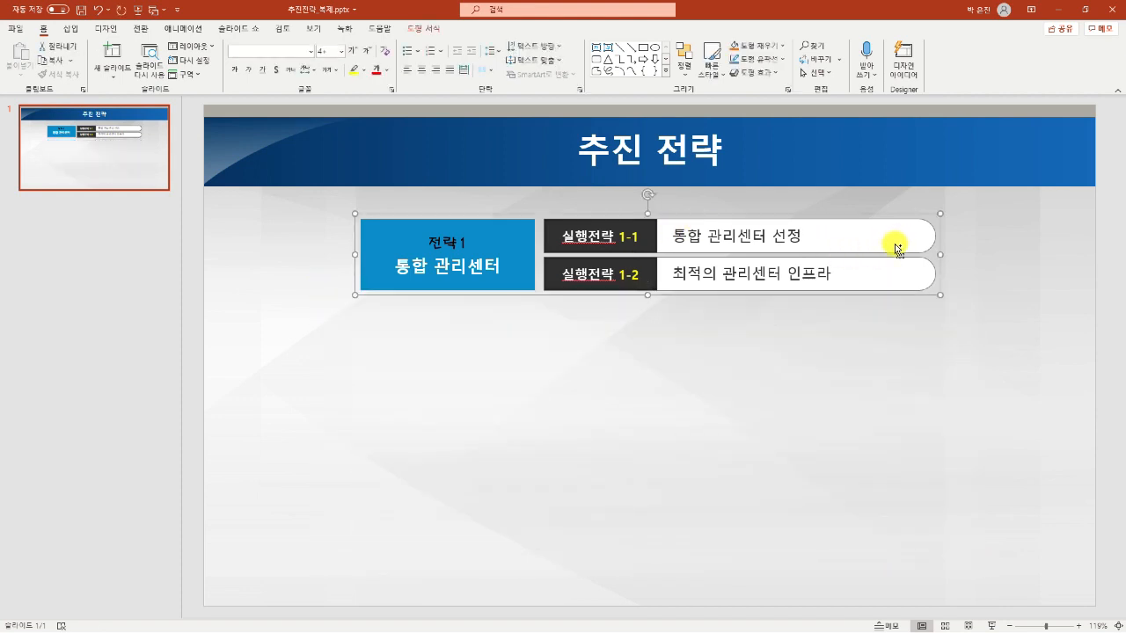
pyautogui.moveTo(897, 241); pyautogui.dragTo(904, 321)
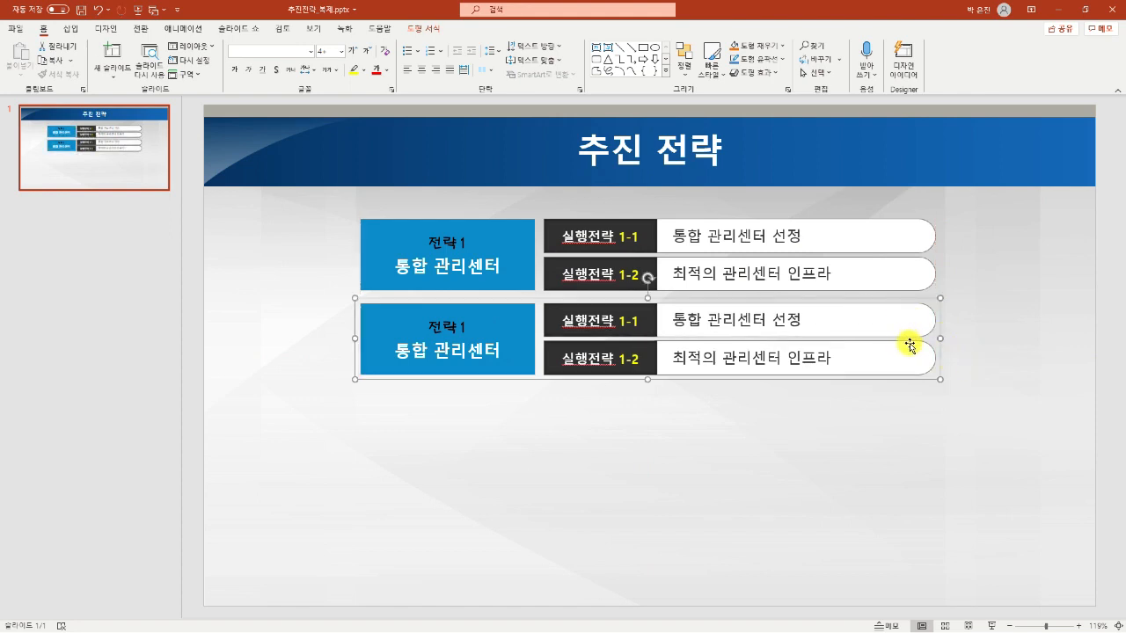
pyautogui.click(973, 385)
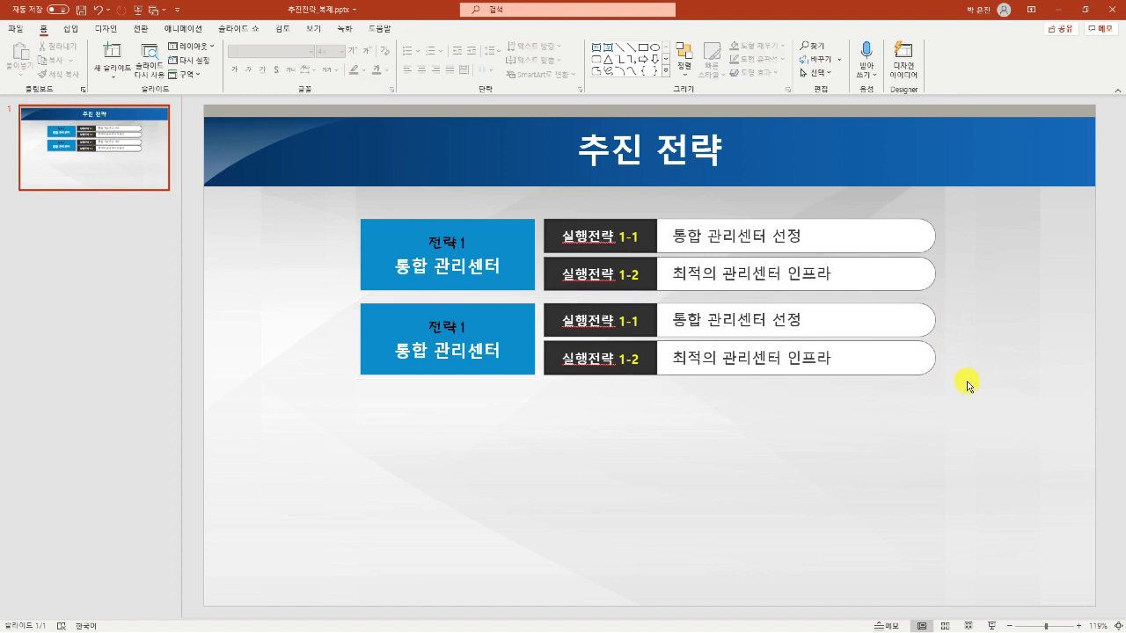
# Step: Duplicate the lower strategy group at its default offset and delete both copies below the original
pyautogui.click(914, 327)
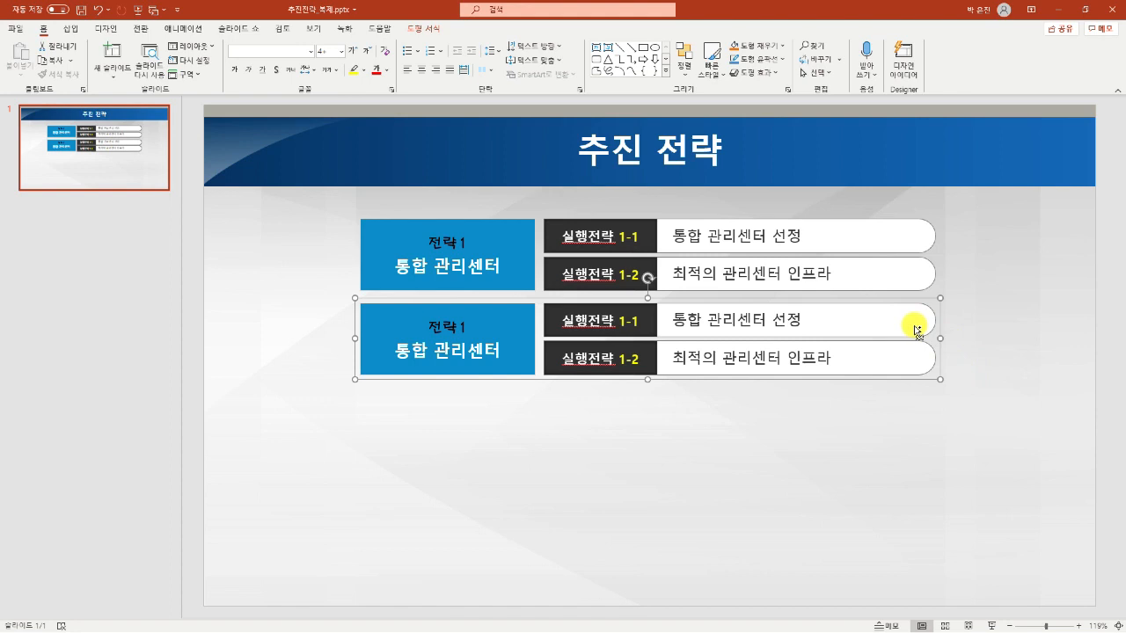
pyautogui.moveTo(915, 331); pyautogui.dragTo(914, 328)
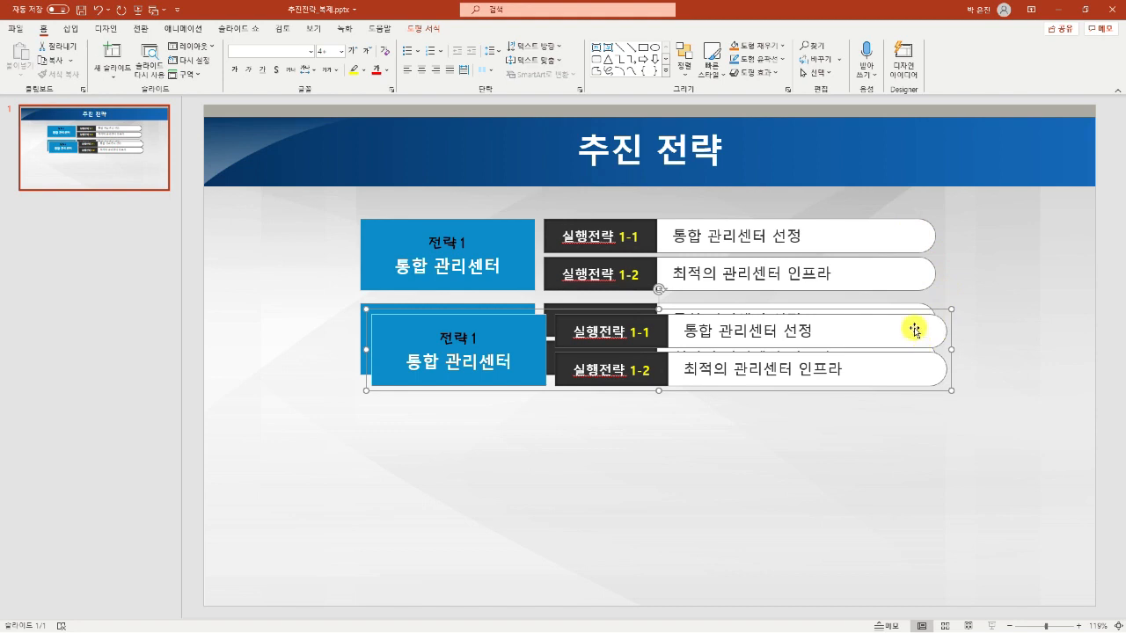
pyautogui.moveTo(983, 433); pyautogui.dragTo(339, 301)
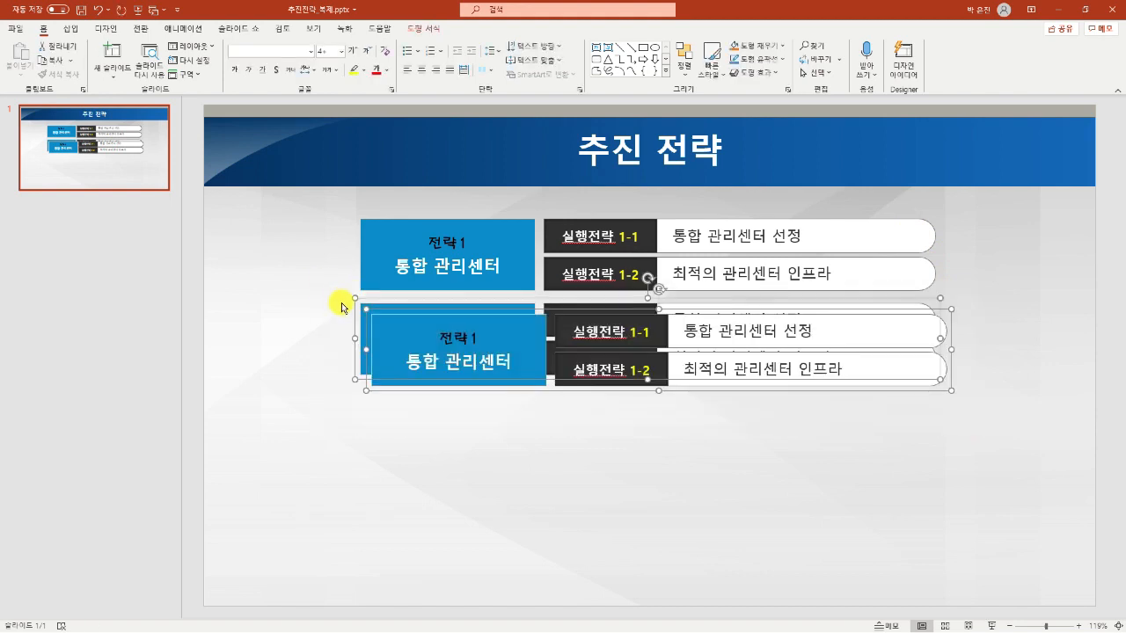
pyautogui.press('Delete')
# Step: Duplicate the strategy group, align the copy beneath the original, and repeat the duplication twice to make four rows
pyautogui.click(890, 273)
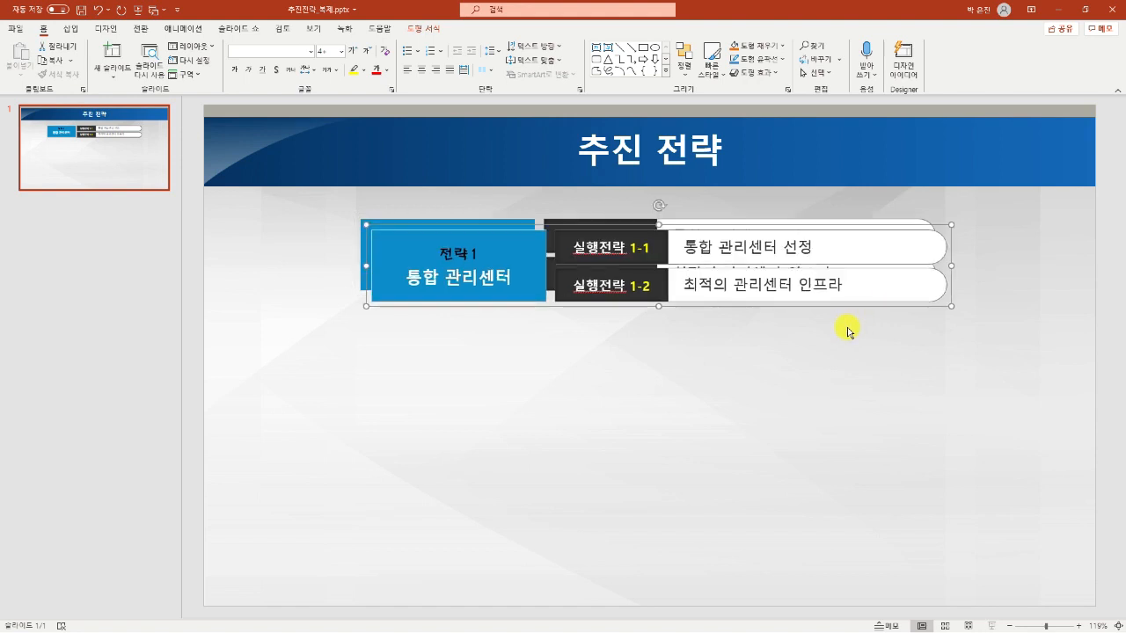
pyautogui.moveTo(897, 274); pyautogui.dragTo(897, 358)
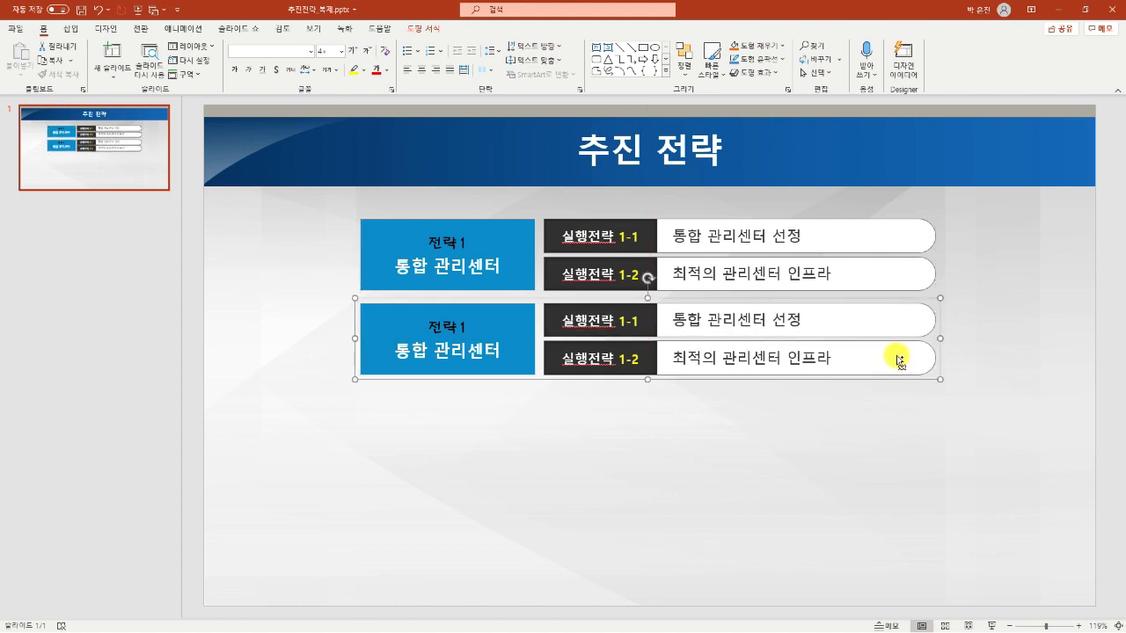
pyautogui.hotkey('ctrl', 'd')
pyautogui.hotkey('ctrl', 'd')
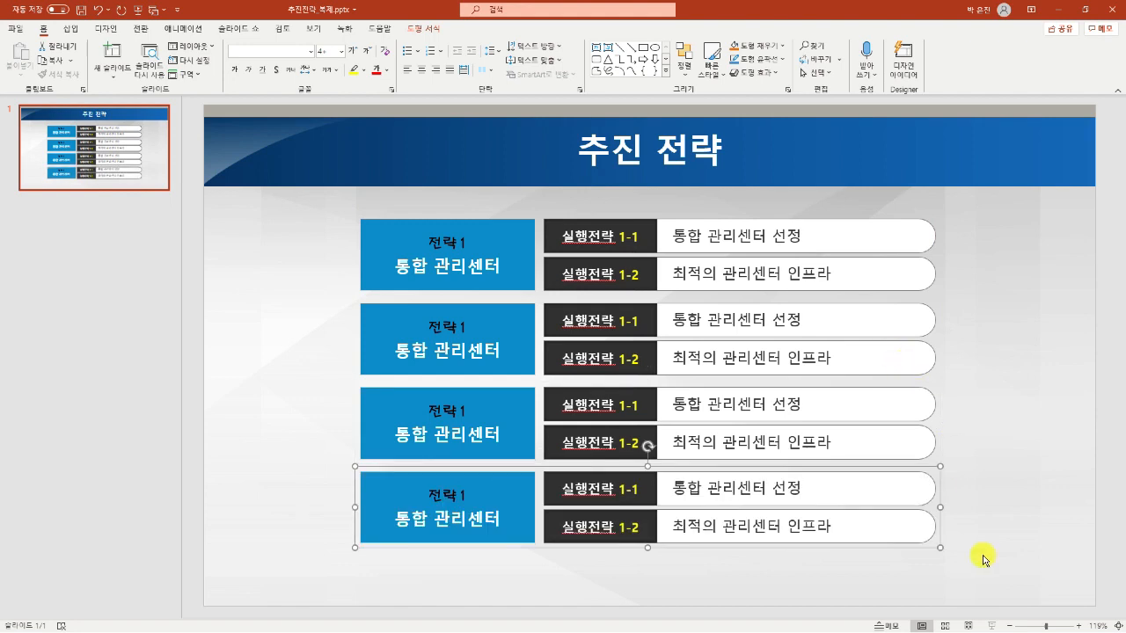
# Step: Delete the three duplicated groups, keeping only the top strategy group
pyautogui.moveTo(994, 581); pyautogui.dragTo(327, 271)
pyautogui.press('Delete')
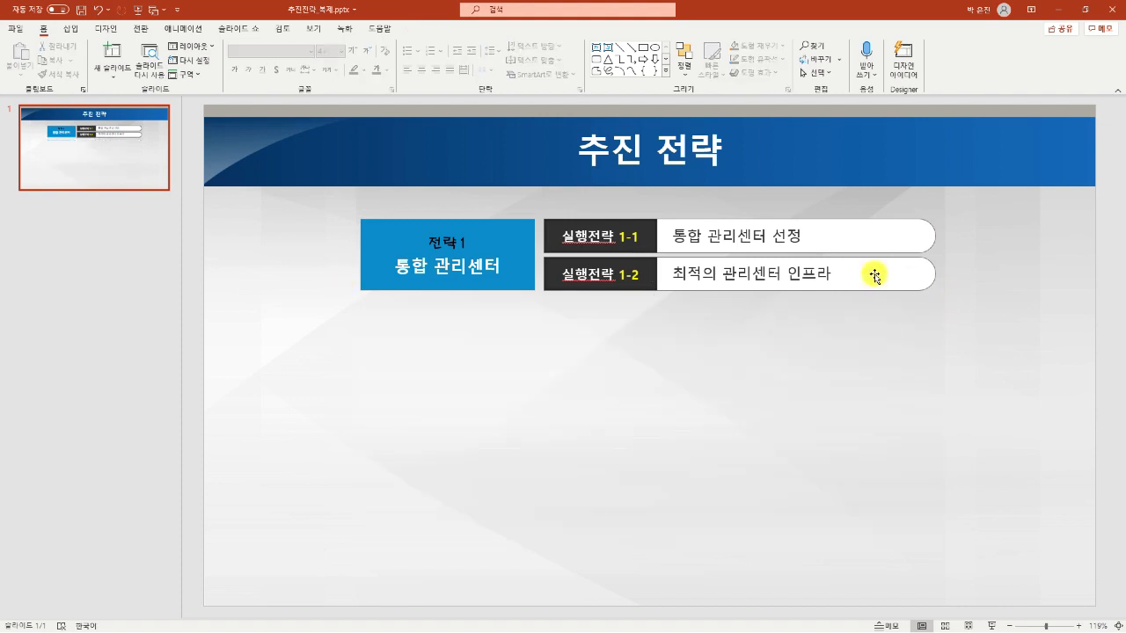
# Step: Duplicate the strategy group, place the copy below and slightly right of the original, and repeat the duplication twice for four rows
pyautogui.click(876, 274)
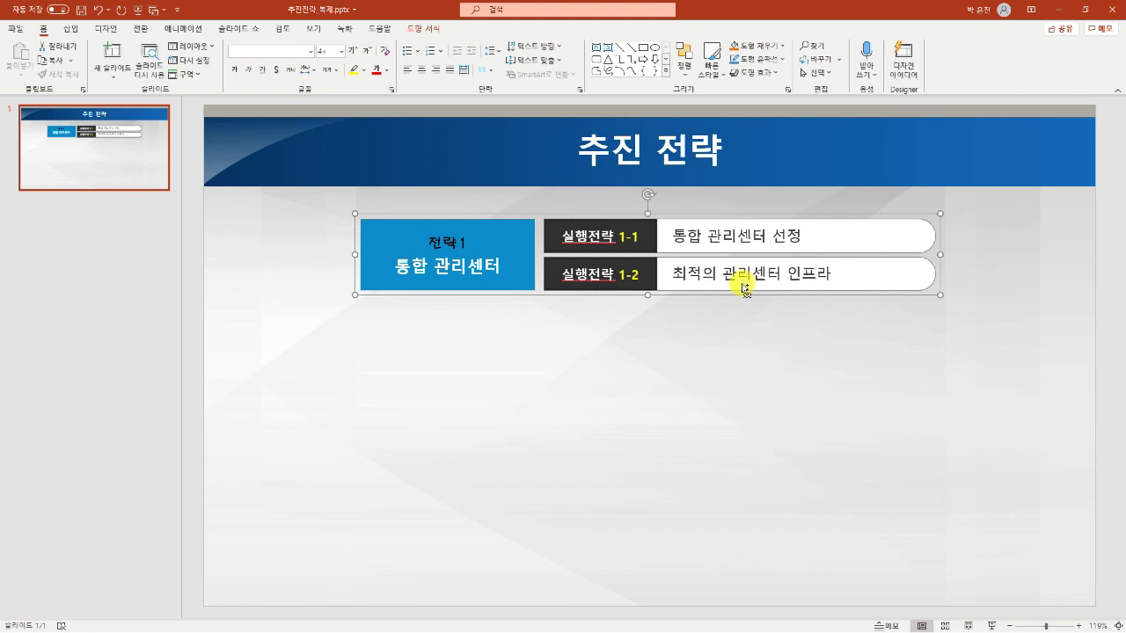
pyautogui.hotkey('ctrl', 'd')
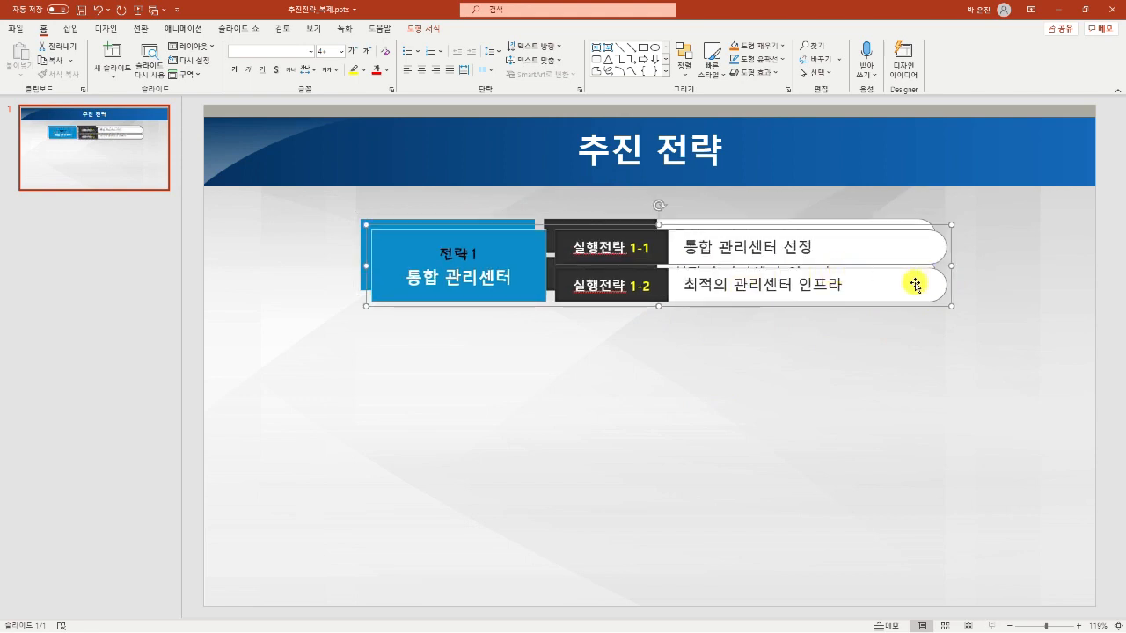
pyautogui.moveTo(899, 284); pyautogui.dragTo(892, 358)
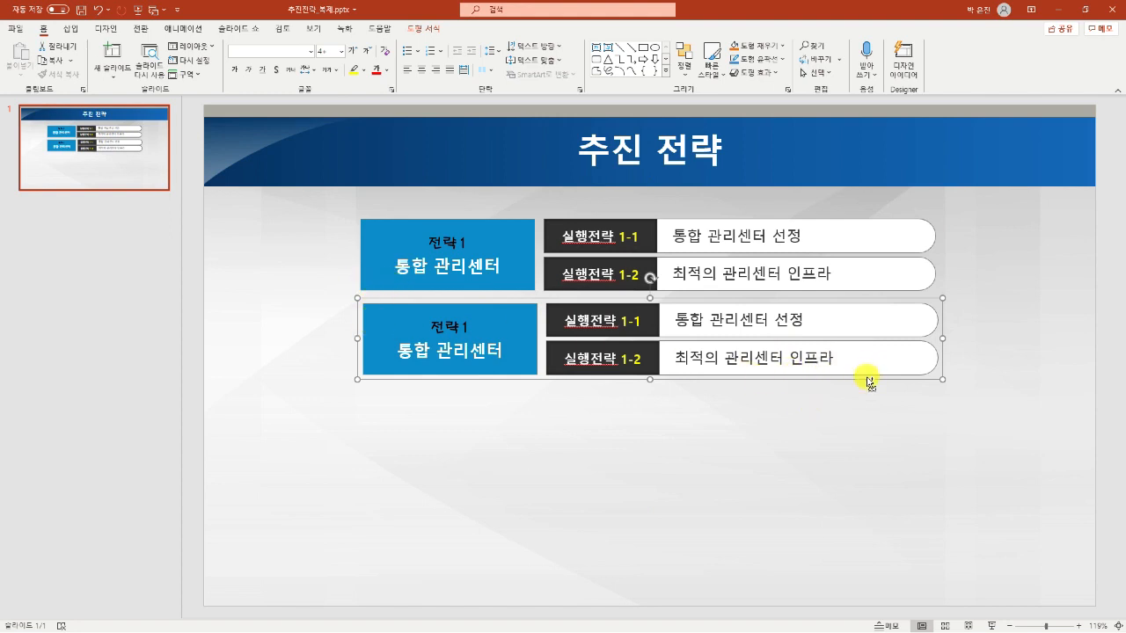
pyautogui.hotkey('ctrl', 'd')
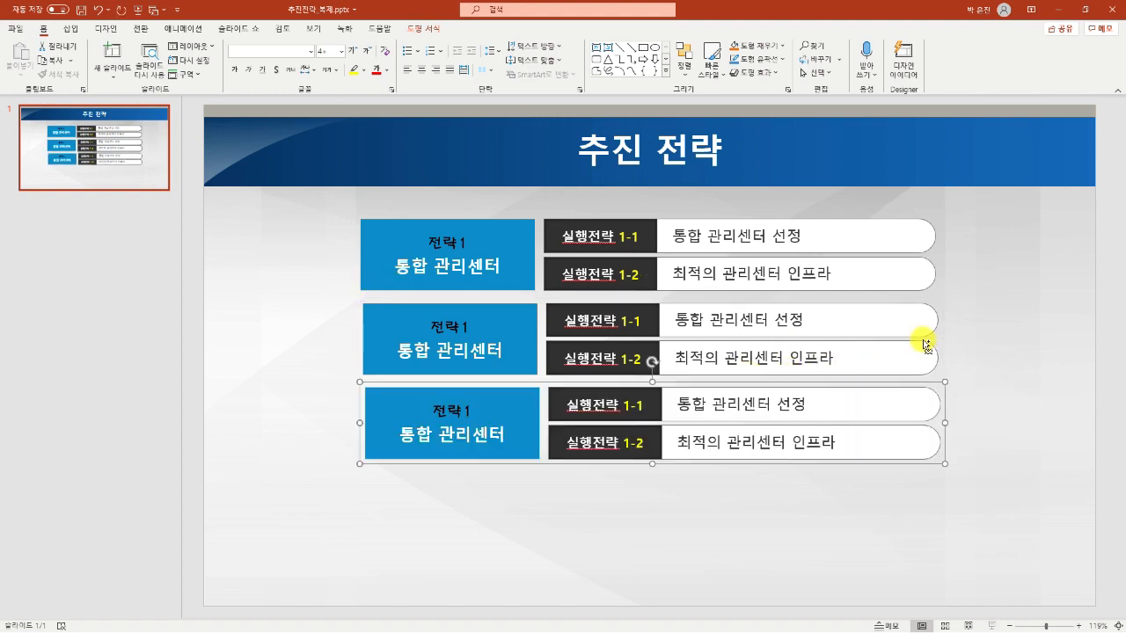
pyautogui.hotkey('ctrl', 'd')
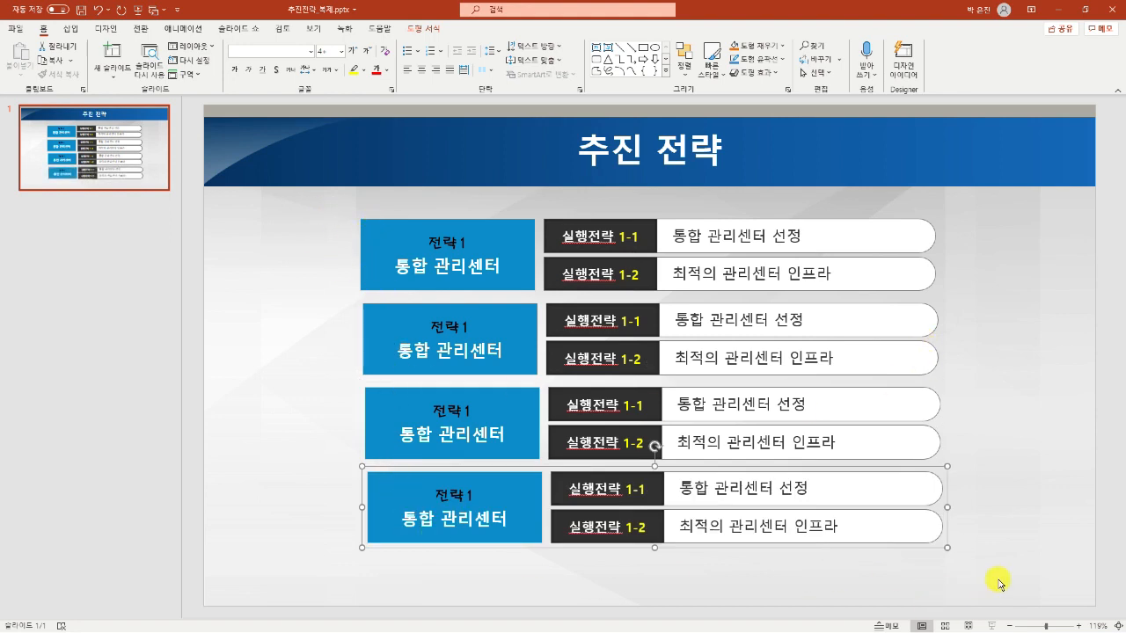
# Step: Align all four strategy groups to their left edges
pyautogui.moveTo(1001, 580); pyautogui.dragTo(321, 202)
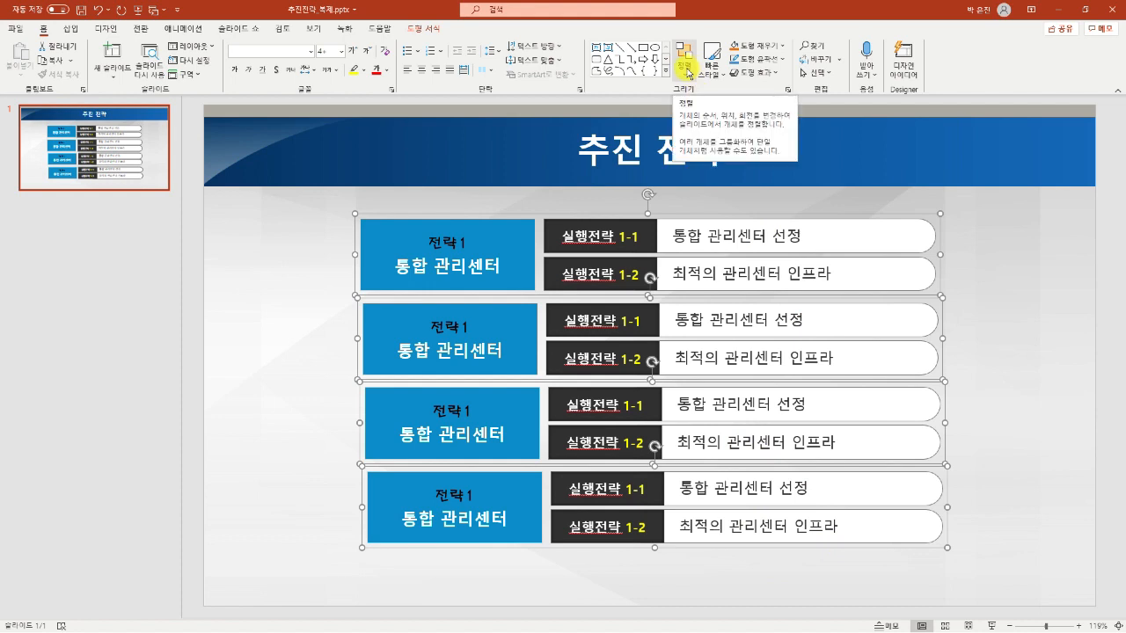
pyautogui.click(690, 70)
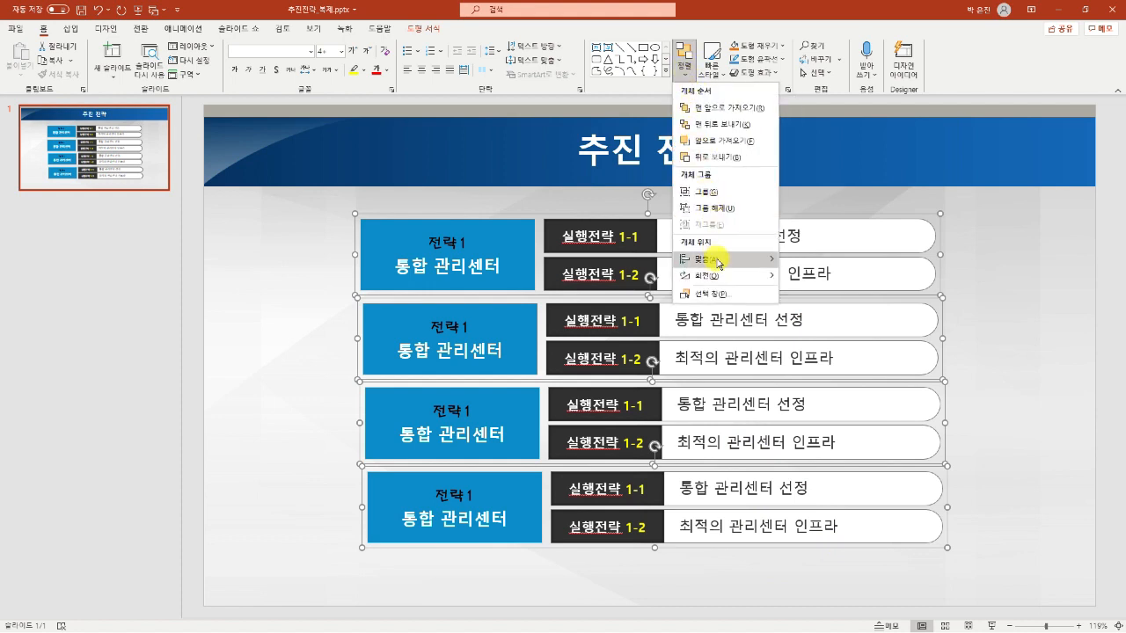
pyautogui.moveTo(717, 259)
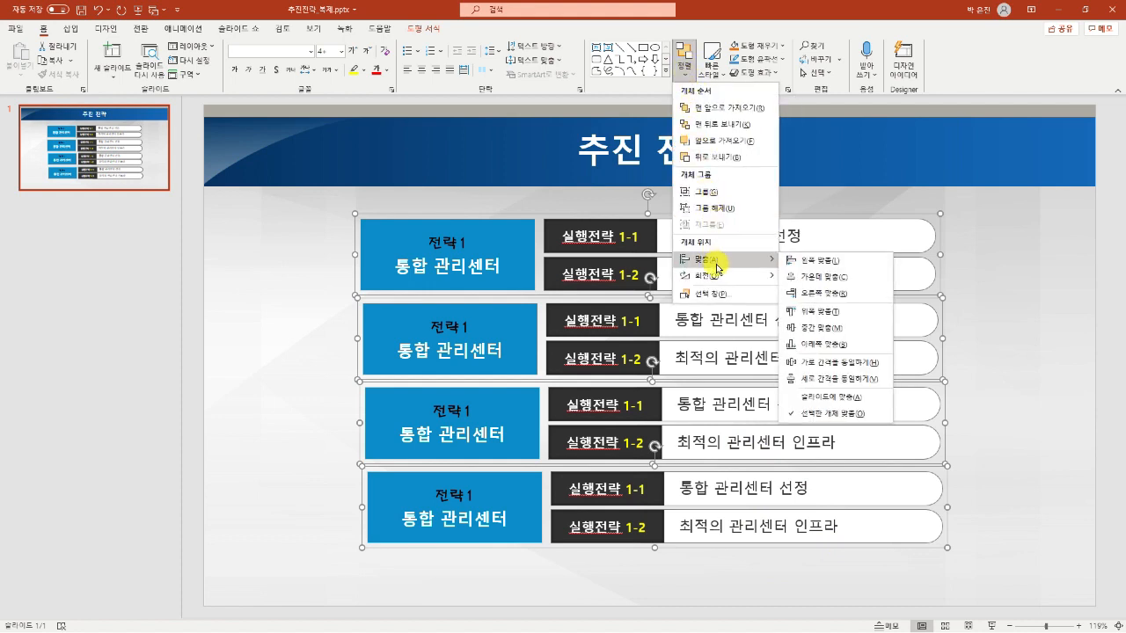
pyautogui.click(819, 263)
pyautogui.click(996, 560)
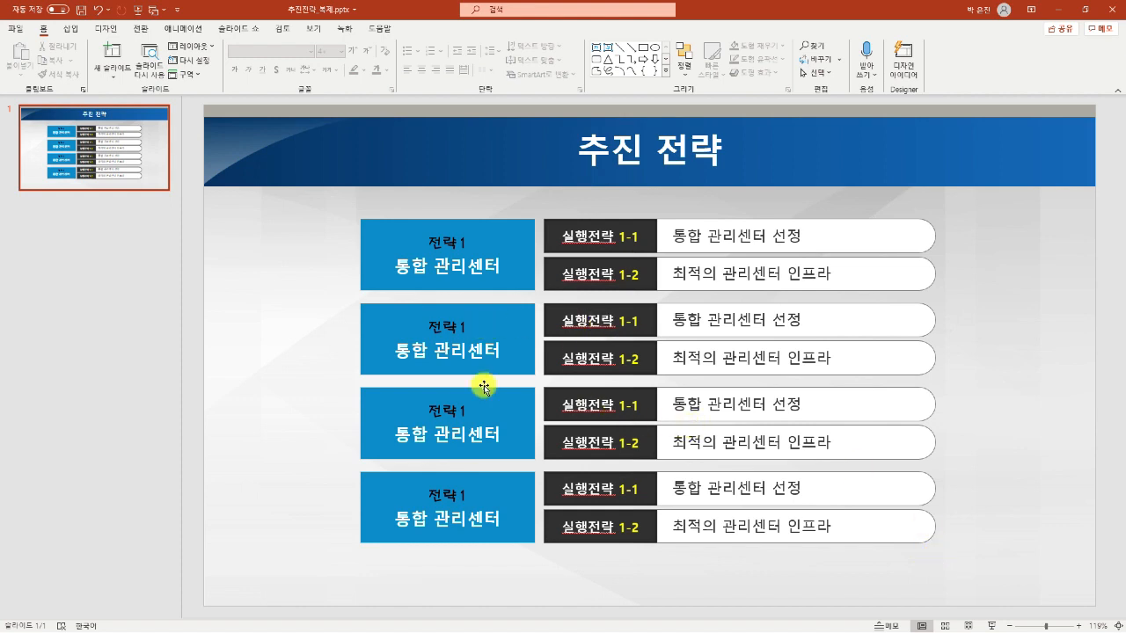
# Step: Change the second blue box's heading to "전략2" and its title to "회선 구성"
pyautogui.doubleClick(459, 328)
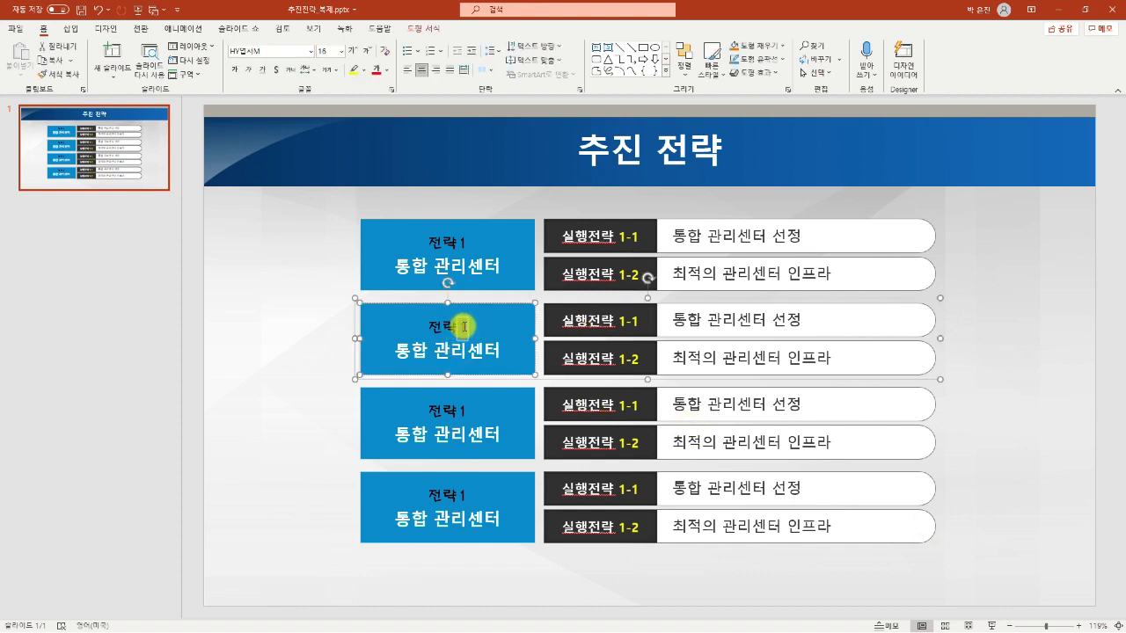
pyautogui.write('2')
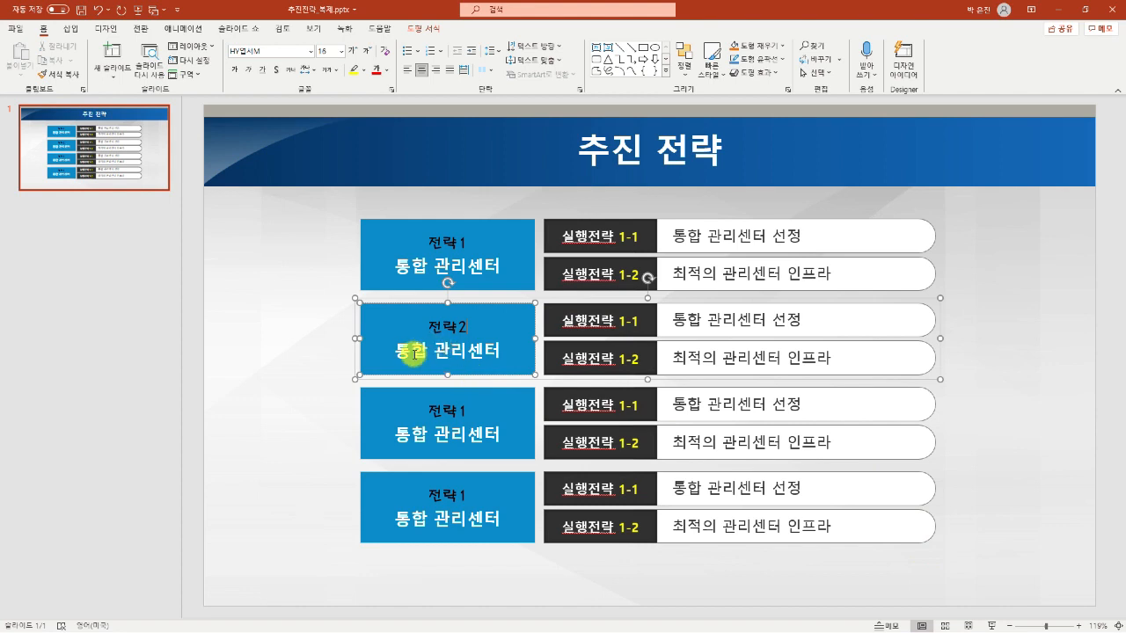
pyautogui.moveTo(395, 351); pyautogui.dragTo(546, 370)
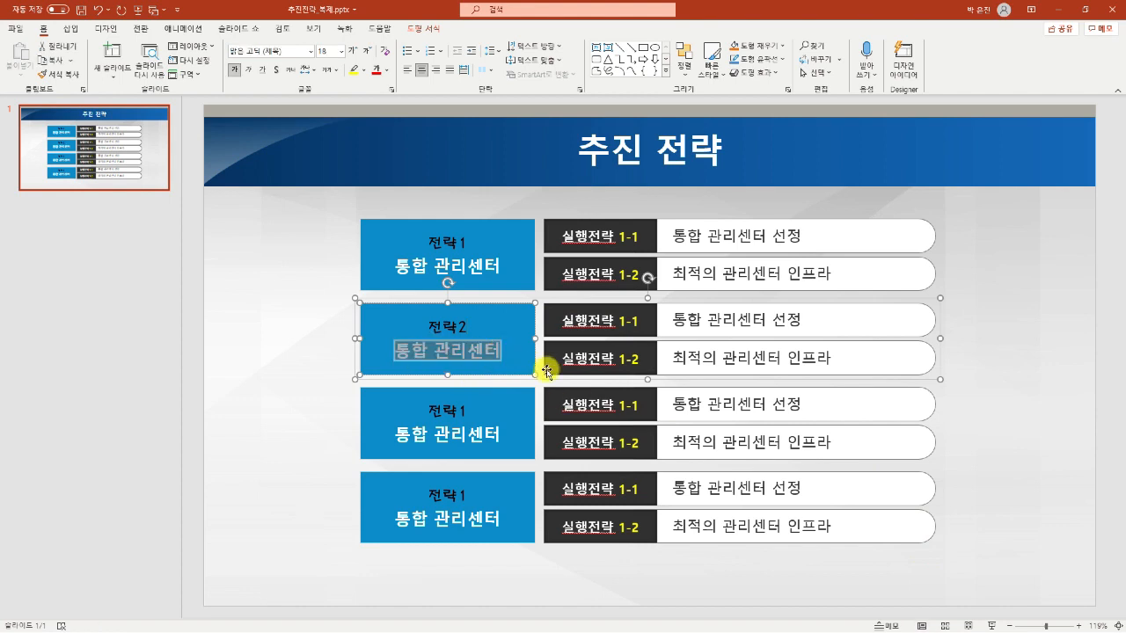
pyautogui.write('회선 구성')
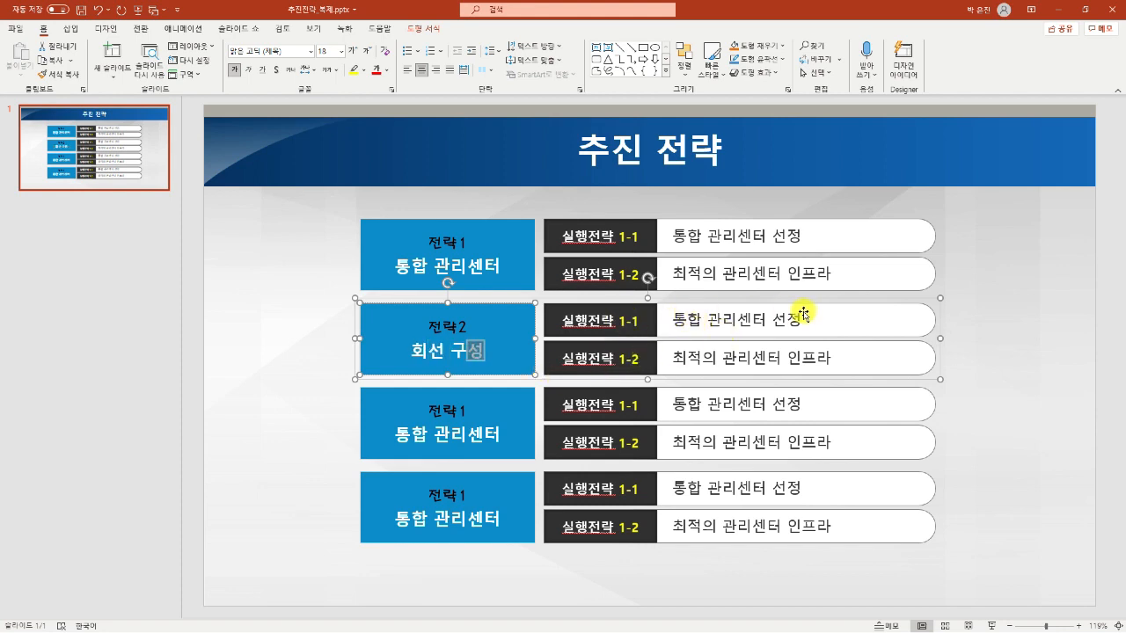
# Step: Replace the second group's first action description with "회선 확장"
pyautogui.click(722, 319)
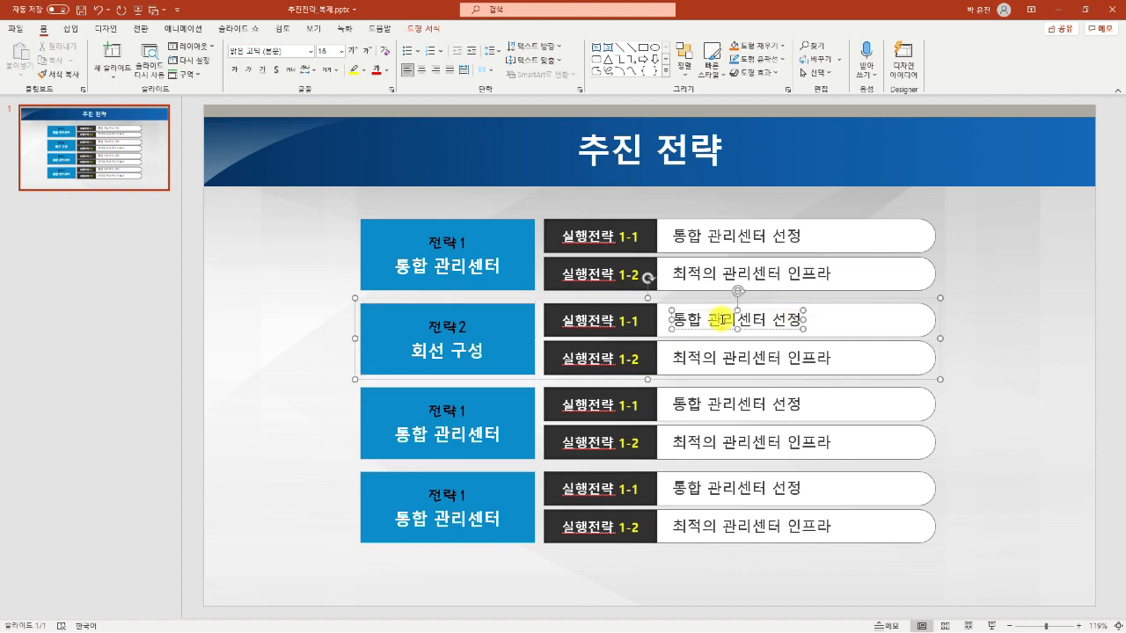
pyautogui.tripleClick(768, 326)
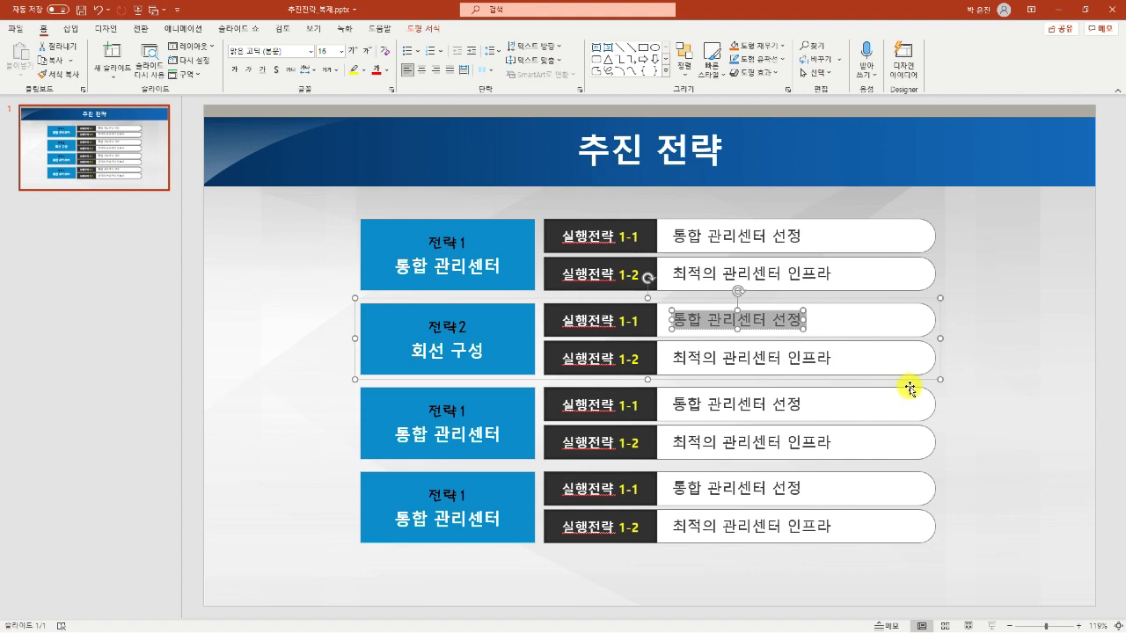
pyautogui.write('회선 확장')
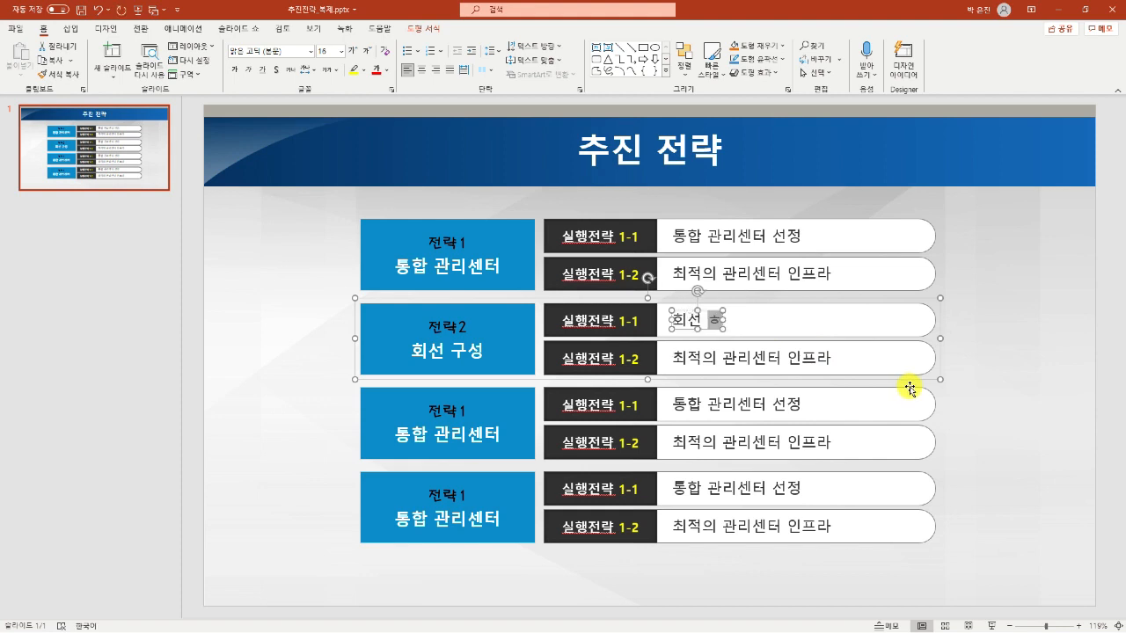